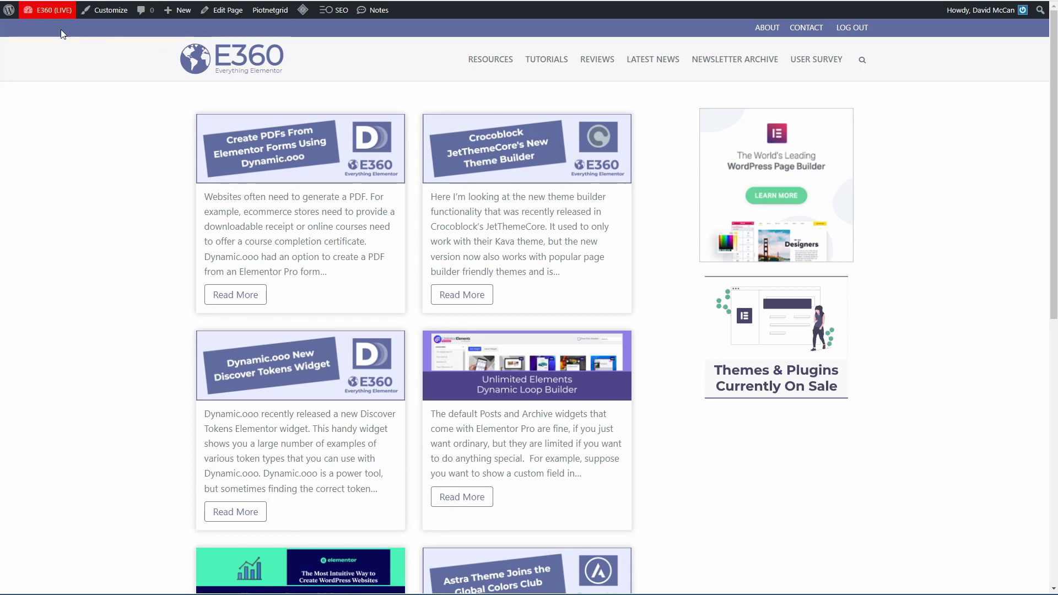
Step: Go from the site's admin dashboard to the Add New Plugins page
mouse_move(47, 10)
click(44, 31)
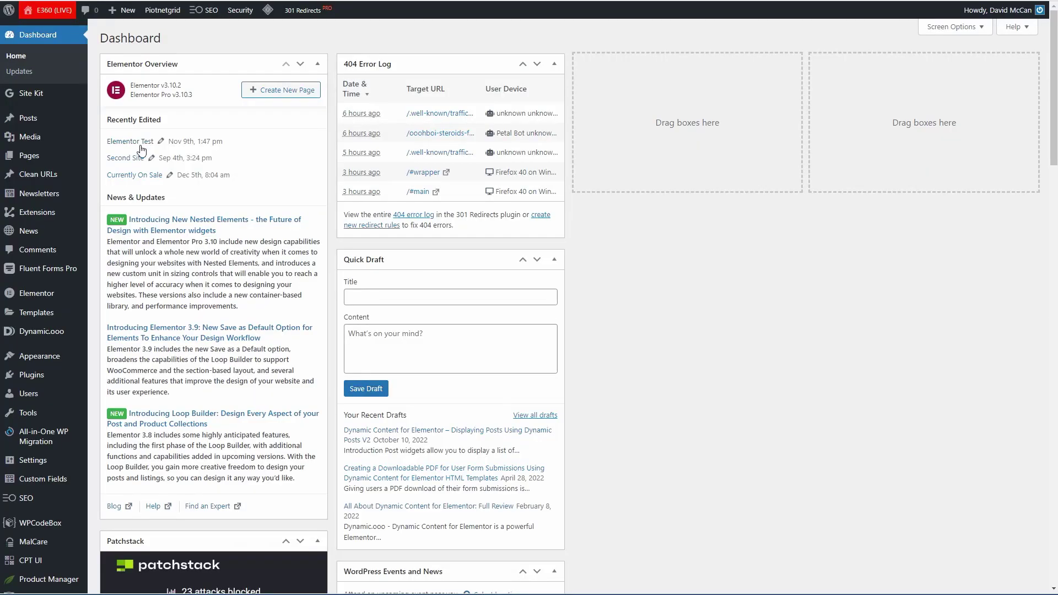
mouse_move(37, 437)
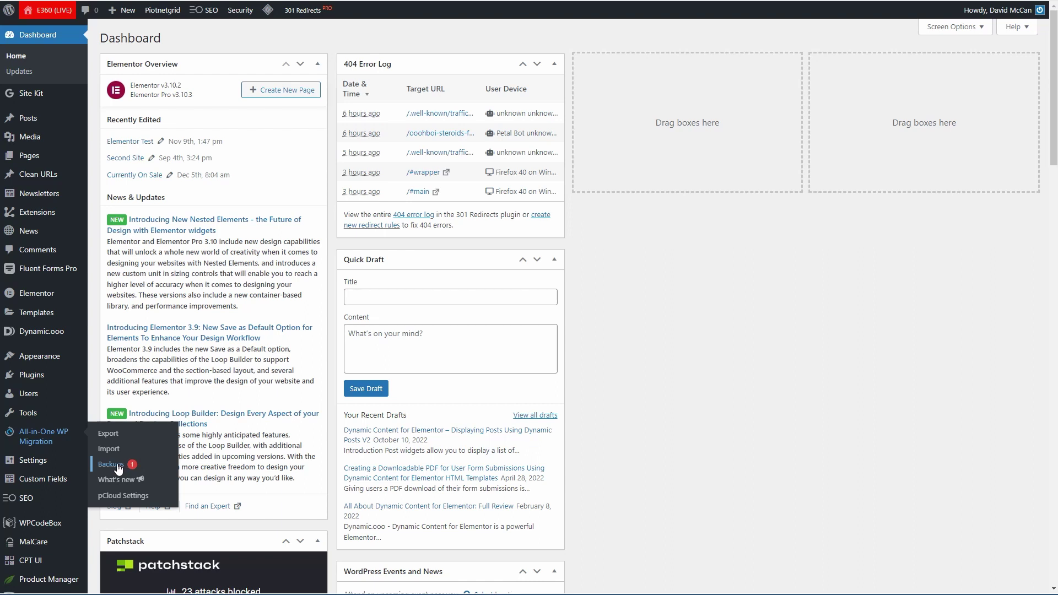
mouse_move(32, 375)
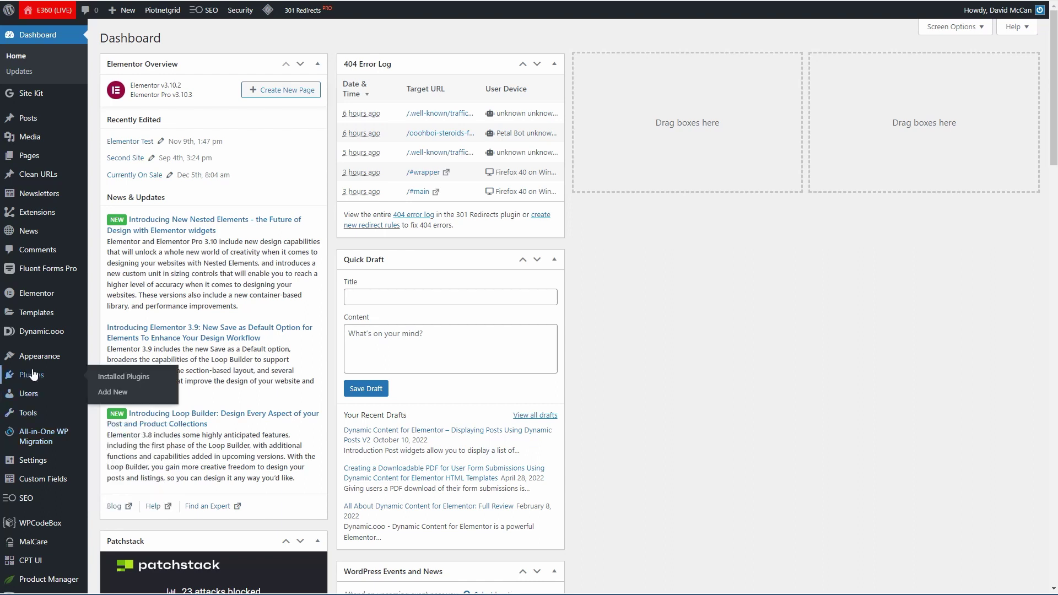
click(113, 393)
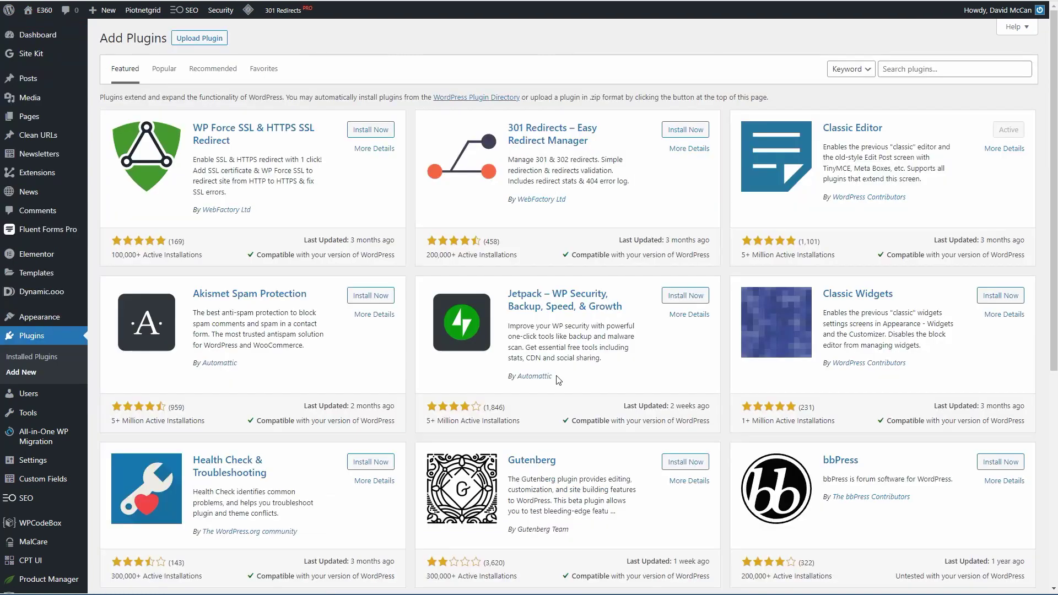
Step: Search for 'edit custom fields', then install and activate the Edit Custom Fields plugin
click(899, 66)
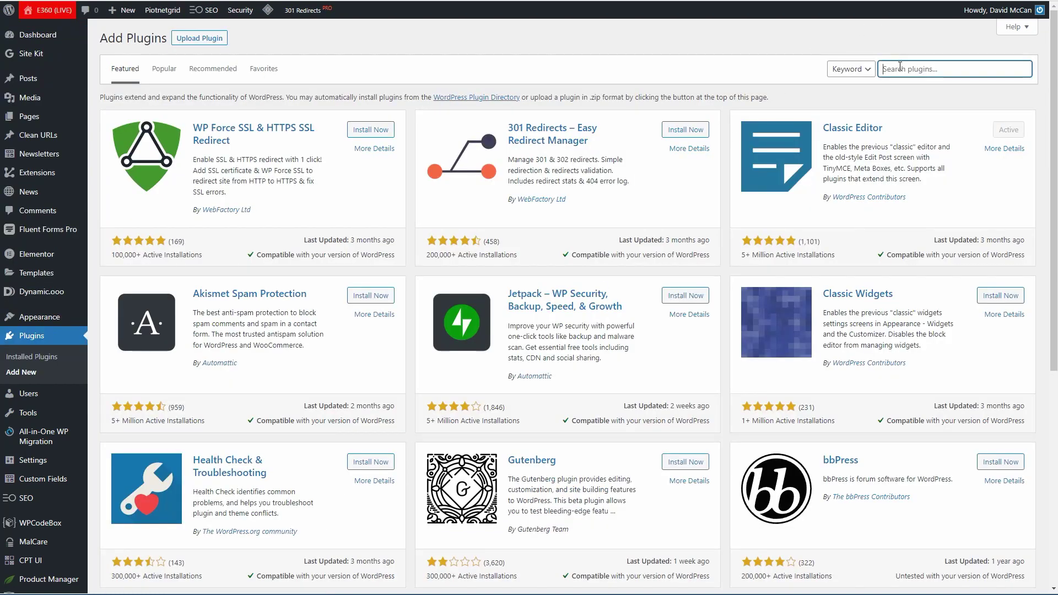
text(edit custom fields)
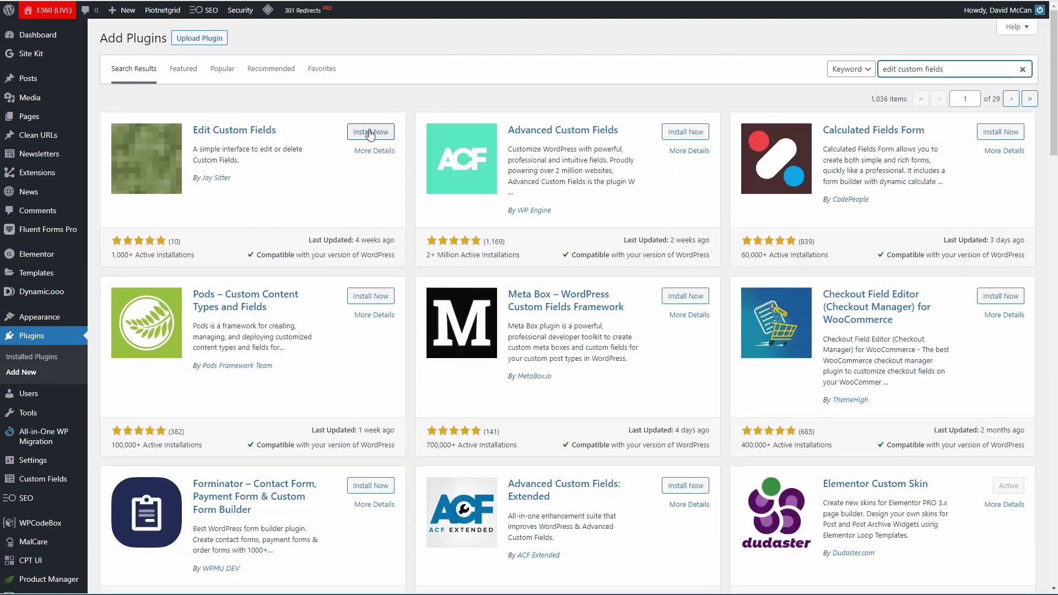
click(365, 132)
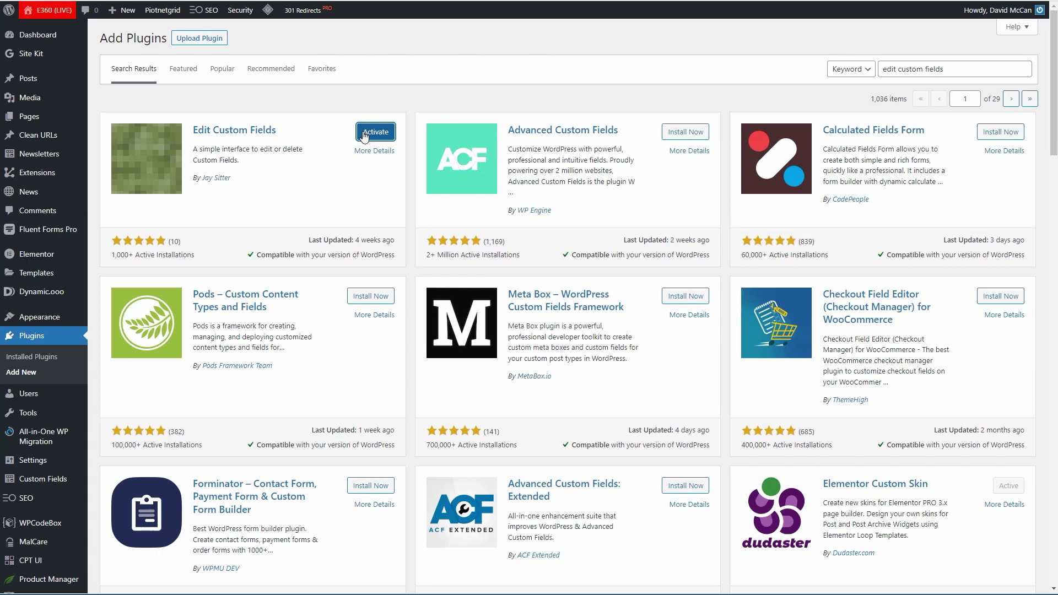
click(364, 132)
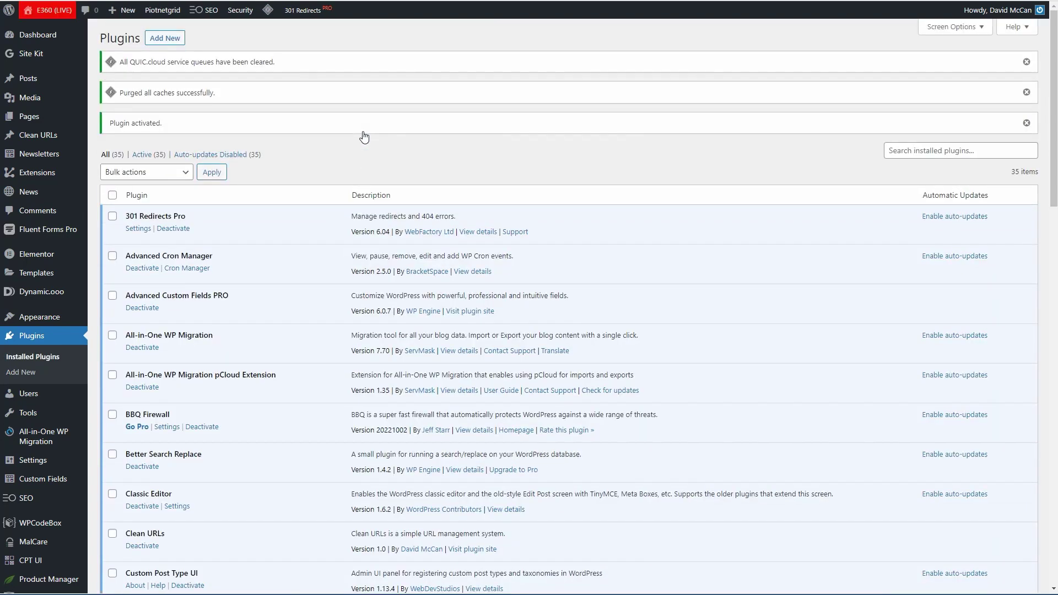
Step: Open Tools > Edit Custom Fields to list every field key with its post usage count
scroll(41, 345, down, 1)
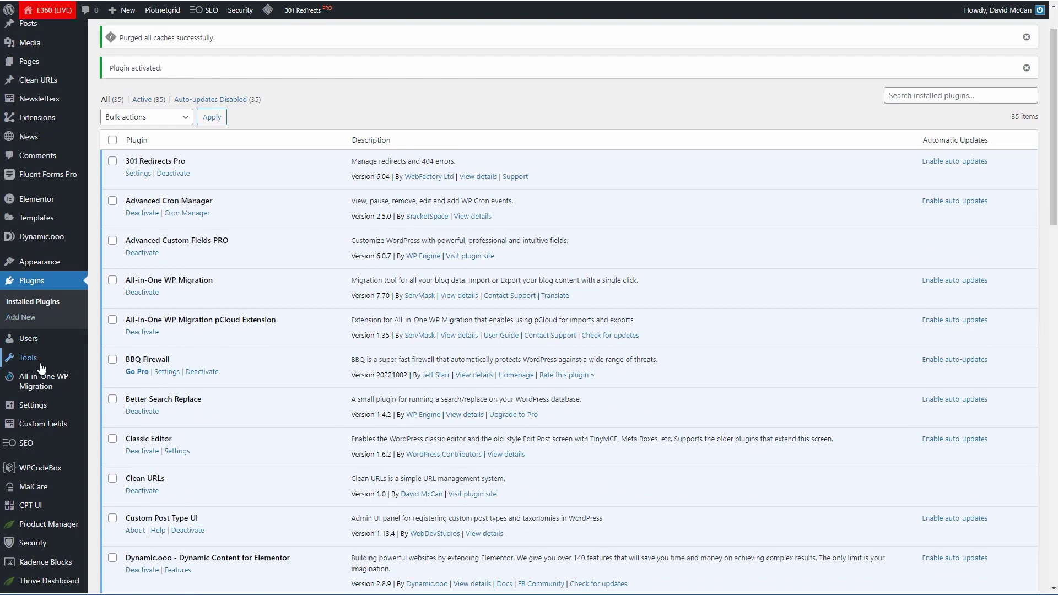
mouse_move(39, 362)
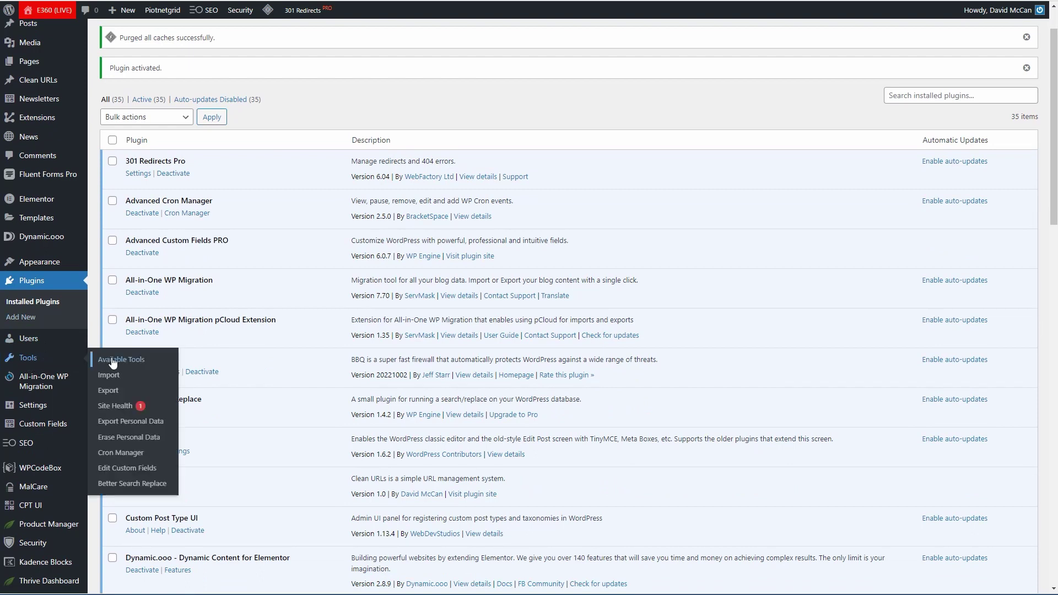
click(106, 471)
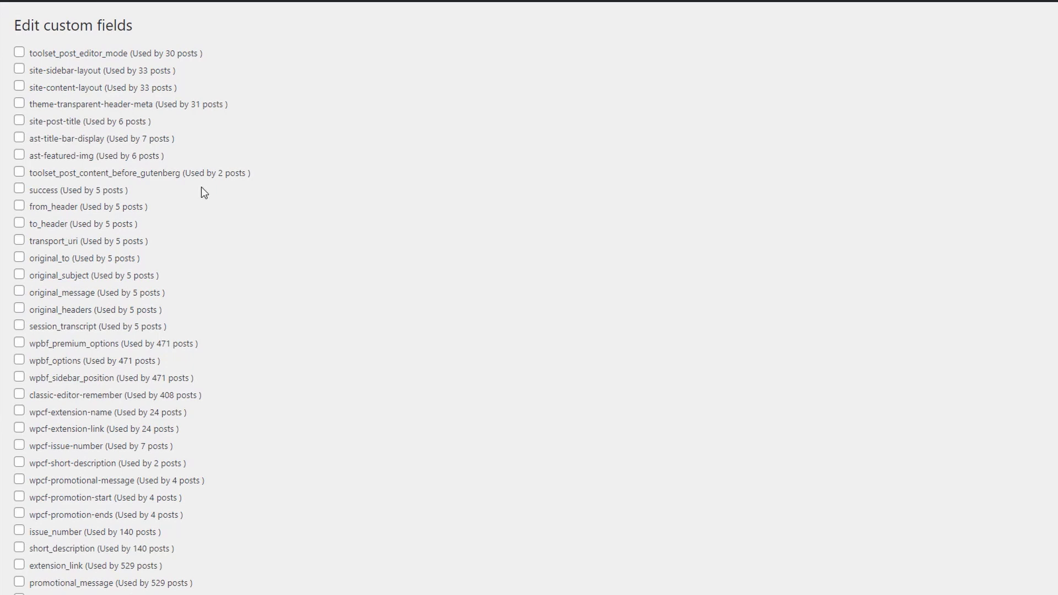
Step: Tick the toolset, ast-title-bar-display, ast-featured-img and three wpbf_ fields for deletion
scroll(202, 191, down, 3)
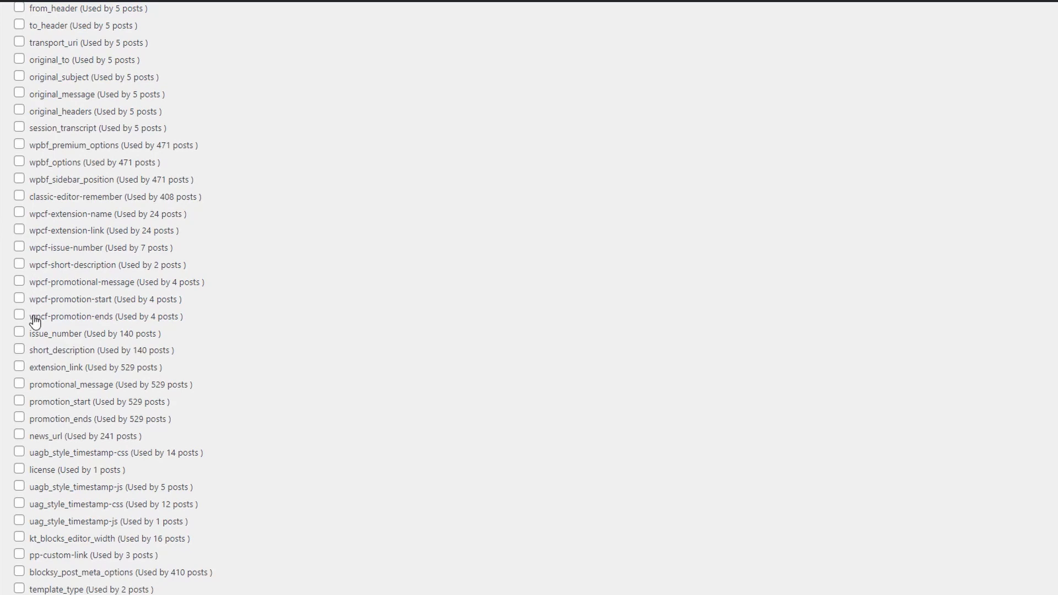
scroll(42, 311, down, 5)
scroll(42, 311, up, 7)
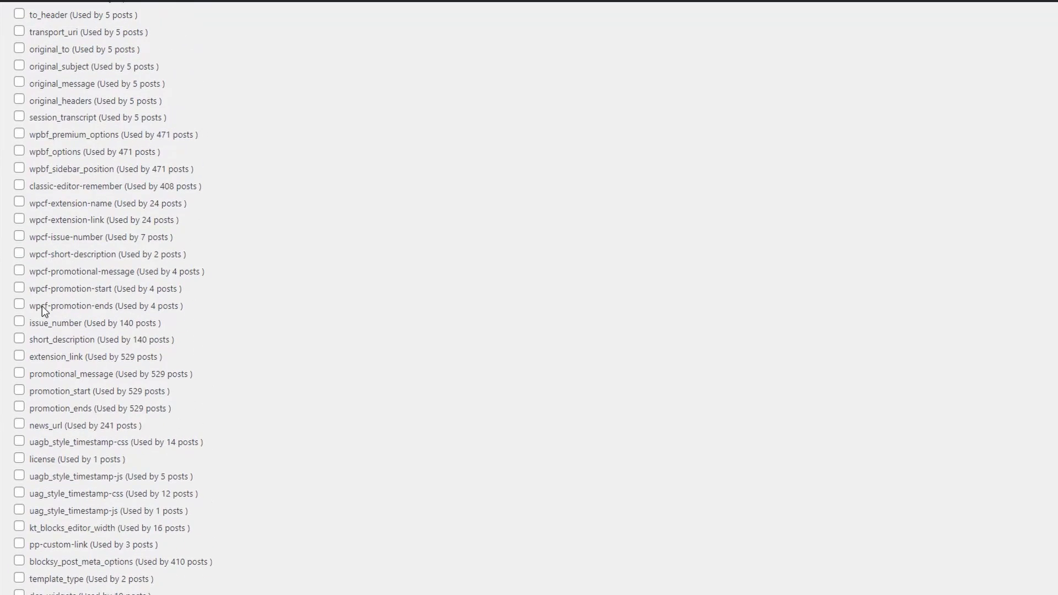
scroll(42, 306, up, 2)
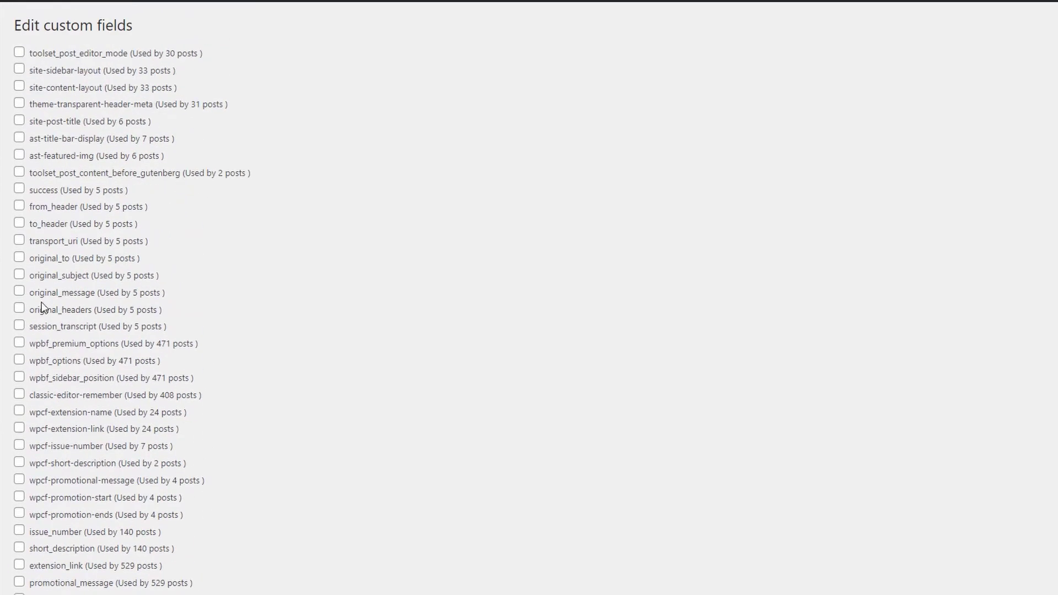
click(19, 54)
click(20, 138)
click(19, 158)
click(19, 173)
click(19, 344)
click(19, 361)
click(19, 378)
Step: Tick the seven wpcf- fields, from wpcf-extension-name to wpcf-promotion-ends, for deletion
scroll(105, 343, down, 1)
scroll(105, 343, down, 3)
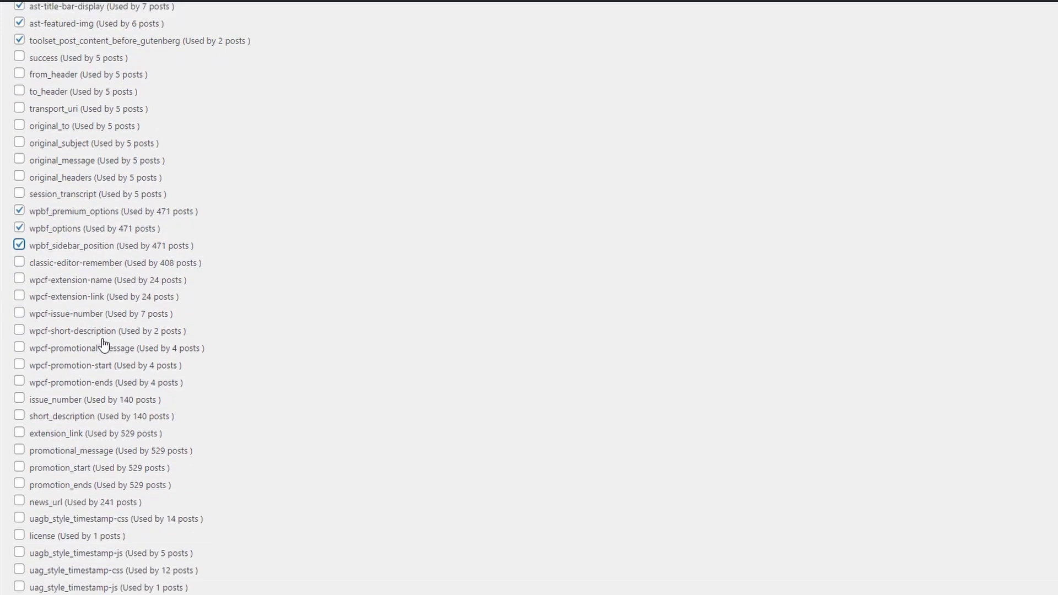
click(19, 280)
click(19, 297)
click(19, 313)
click(19, 331)
click(19, 347)
click(20, 365)
click(19, 383)
Step: Tick uagb_style_timestamp-js, uag_style_timestamp-css/-js and blocksy_post_meta_options, then review the list
scroll(78, 348, down, 3)
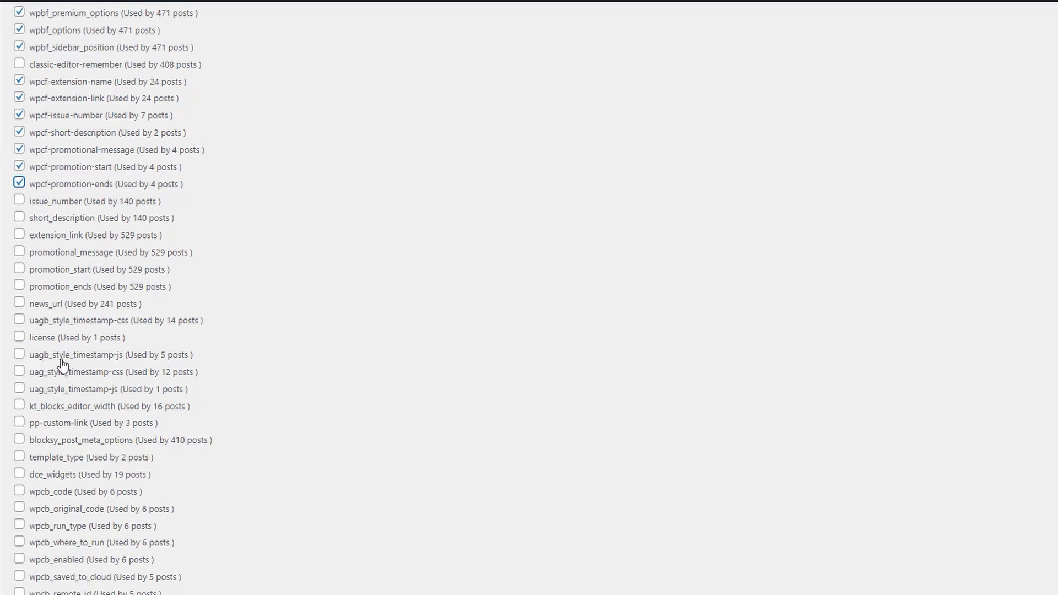
click(19, 355)
scroll(61, 361, down, 1)
click(20, 306)
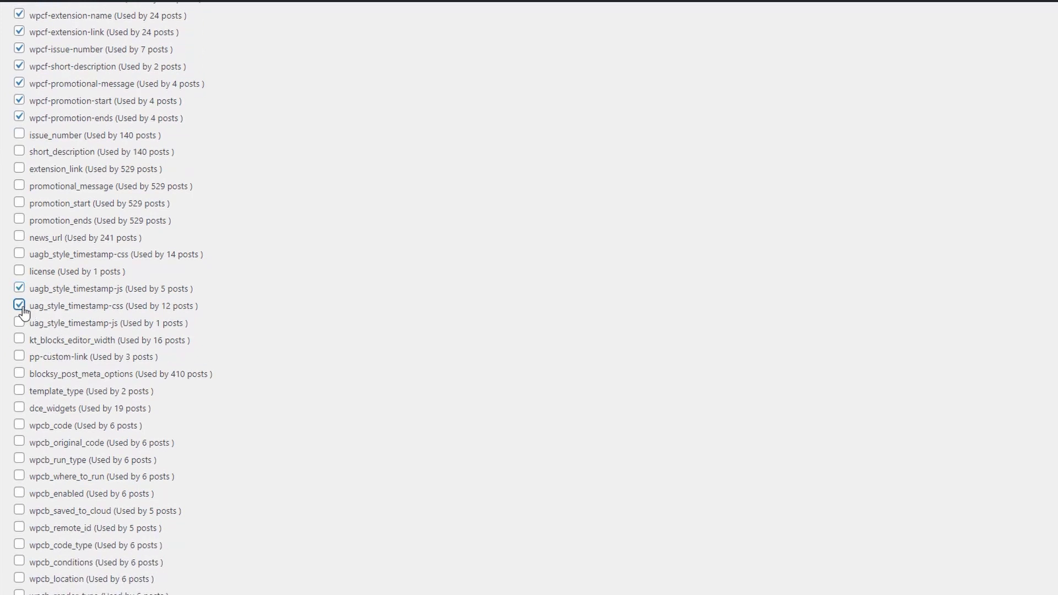
click(20, 323)
scroll(69, 314, down, 2)
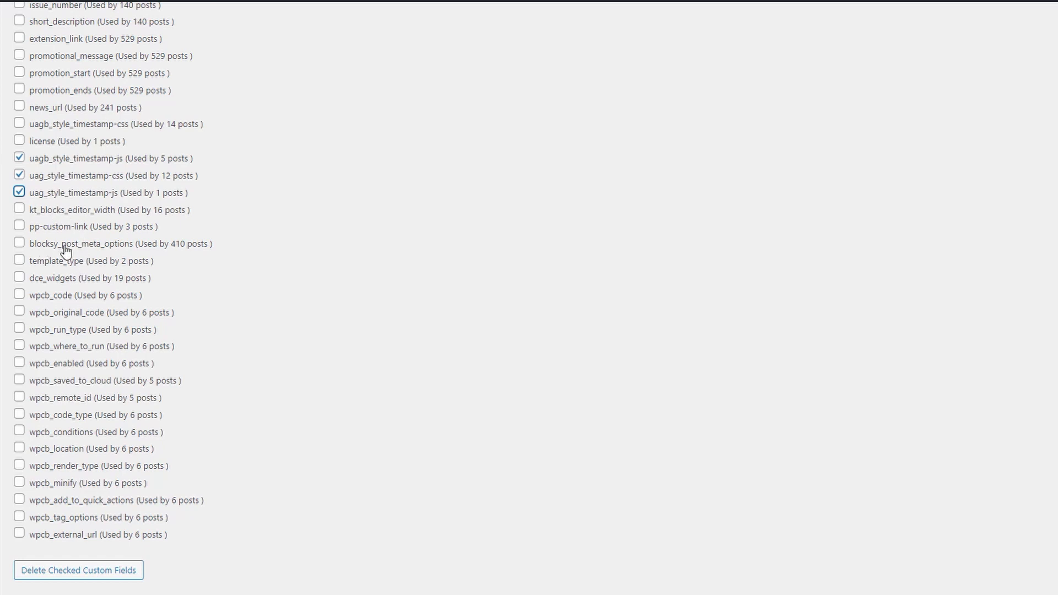
click(20, 245)
scroll(64, 423, up, 6)
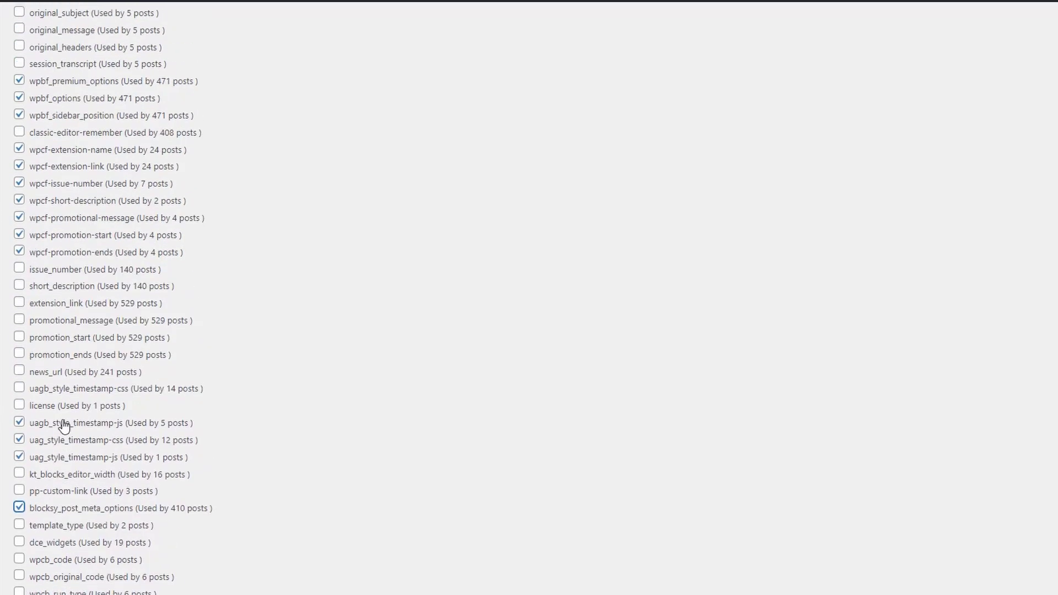
scroll(64, 424, up, 4)
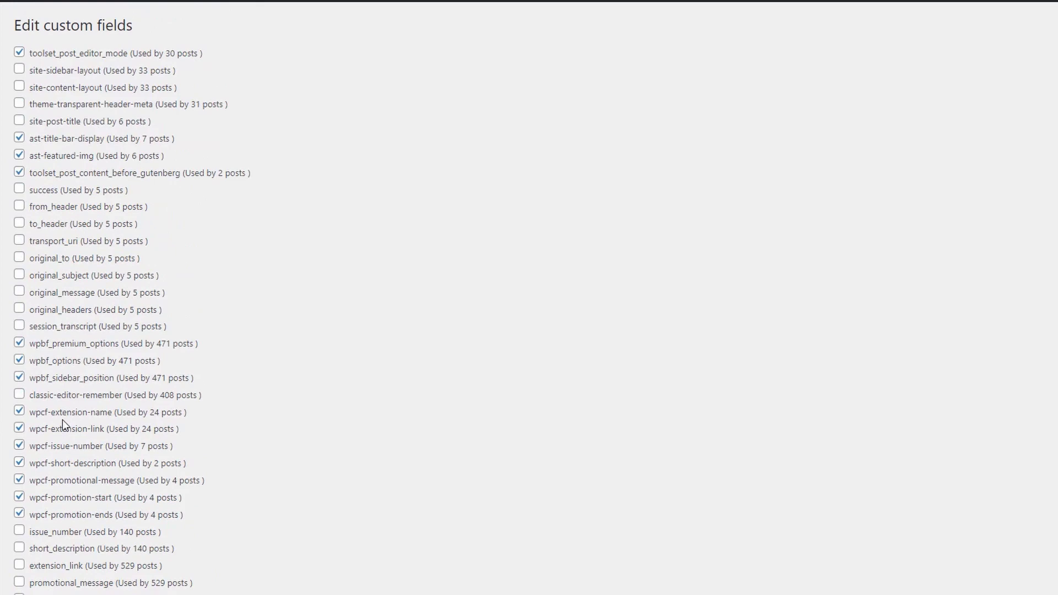
scroll(61, 419, down, 2)
scroll(63, 424, down, 6)
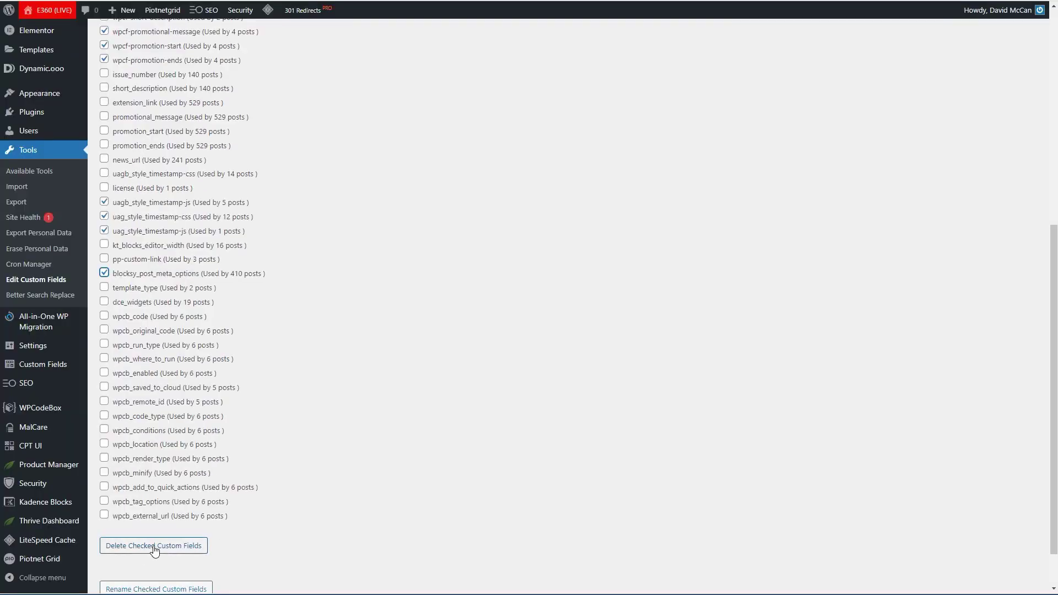
Step: Request deletion of the checked fields and review the affected posts and values on the confirmation page
click(153, 545)
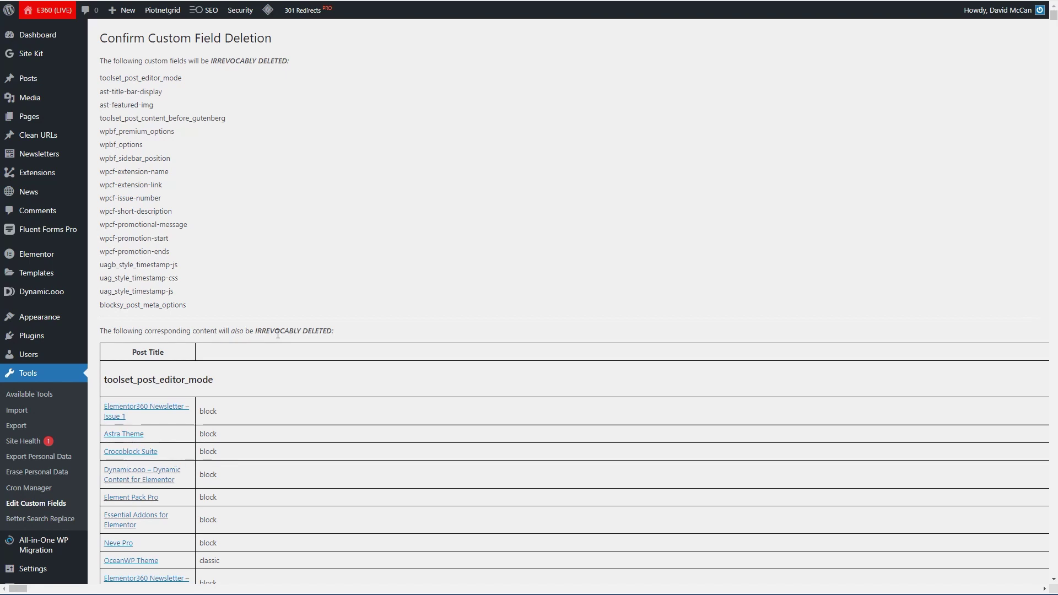
scroll(278, 334, down, 3)
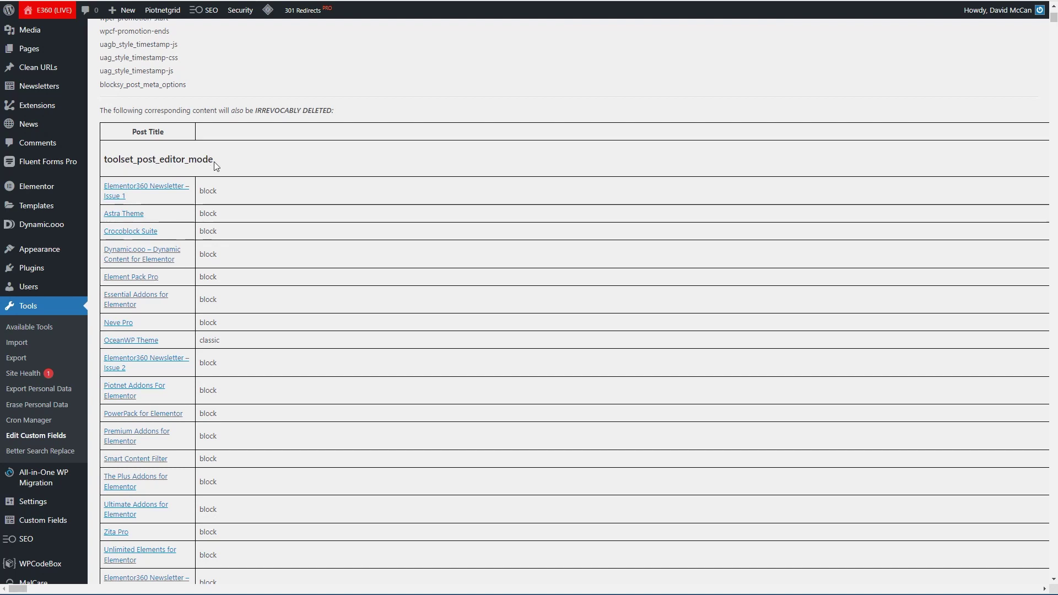
scroll(219, 182, down, 1)
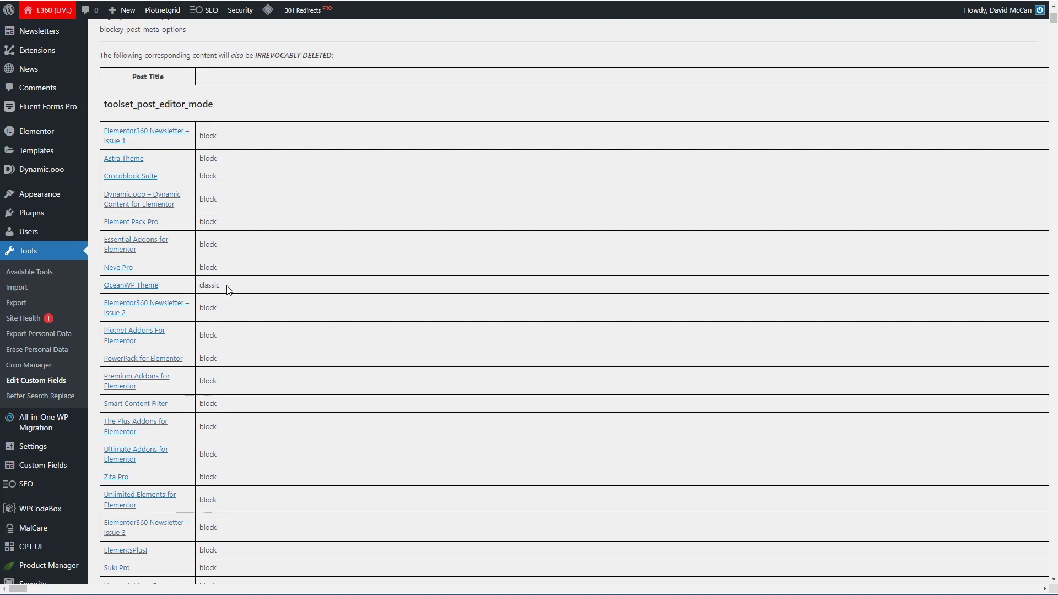
scroll(218, 284, down, 6)
scroll(220, 289, down, 6)
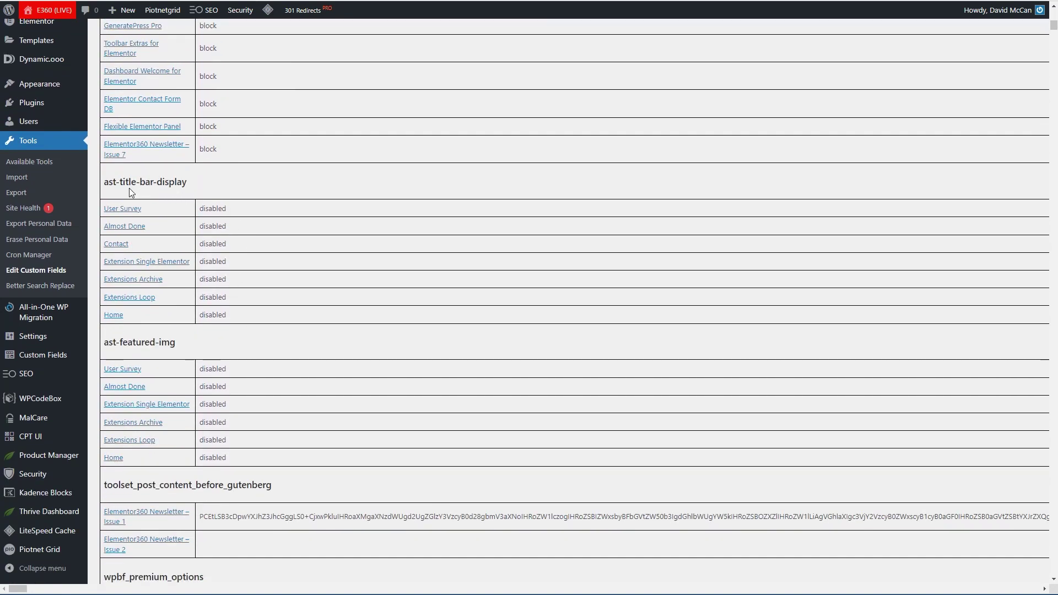
scroll(233, 203, down, 2)
scroll(234, 205, down, 1)
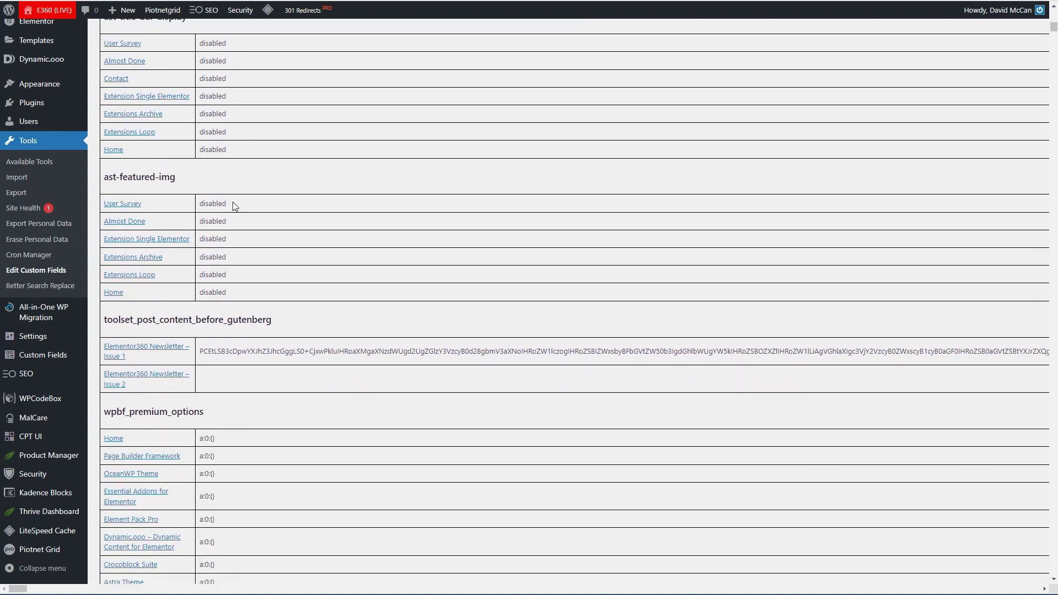
scroll(233, 204, down, 3)
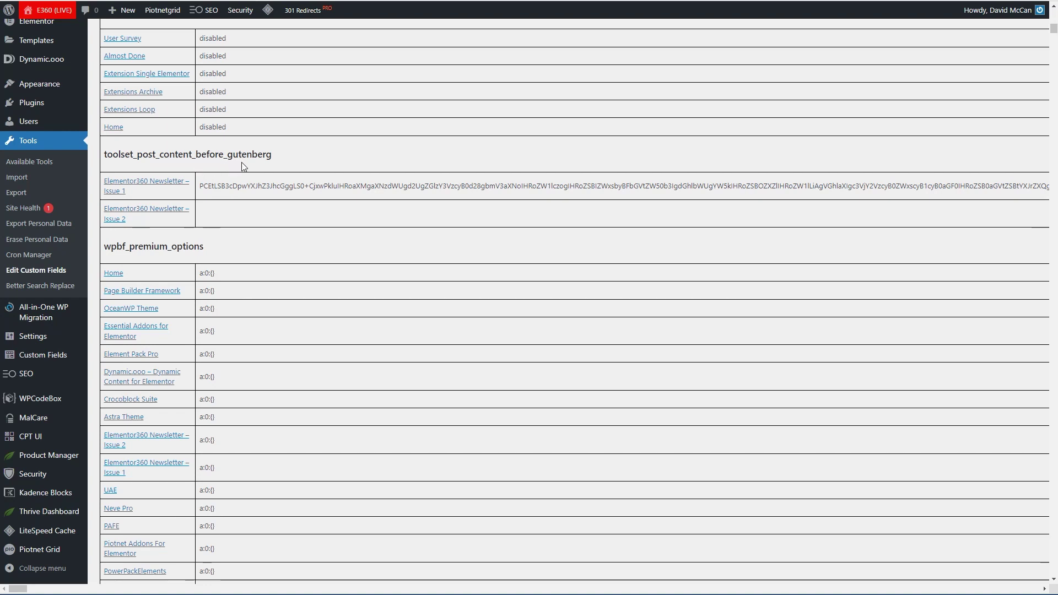
scroll(240, 168, down, 2)
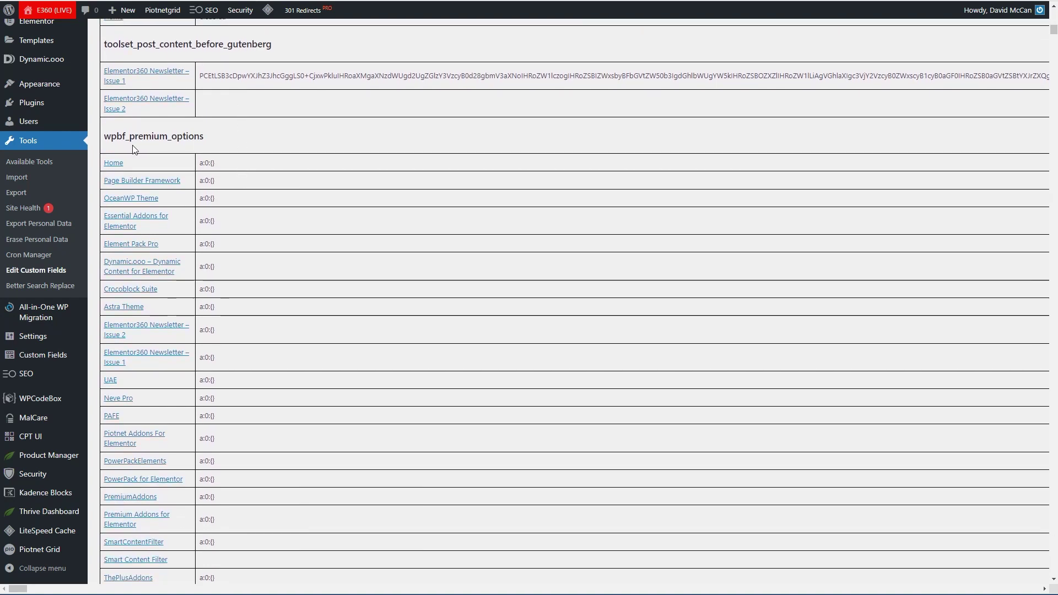
scroll(217, 148, down, 5)
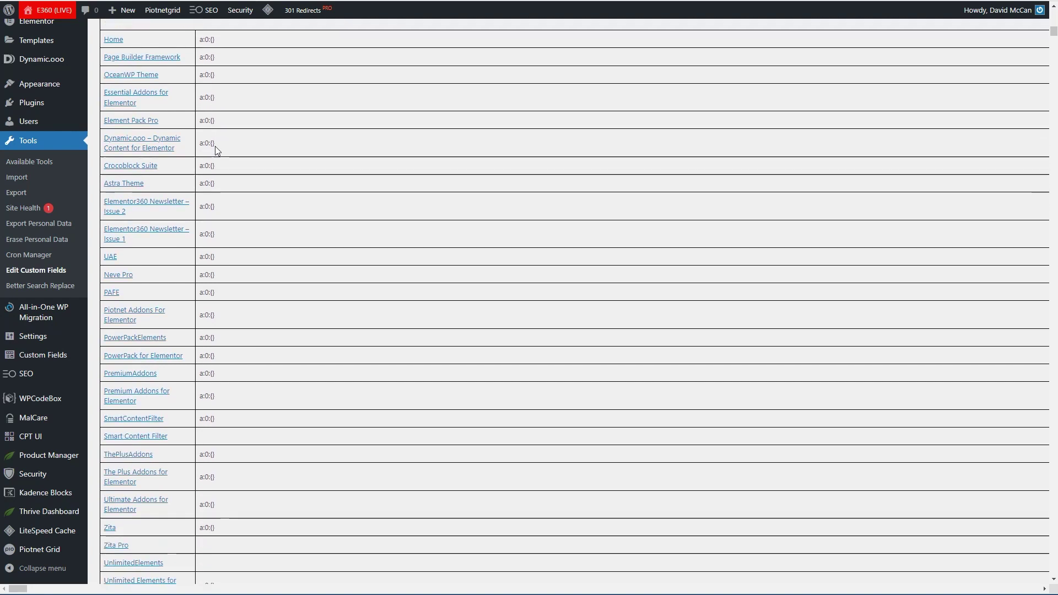
scroll(217, 152, down, 9)
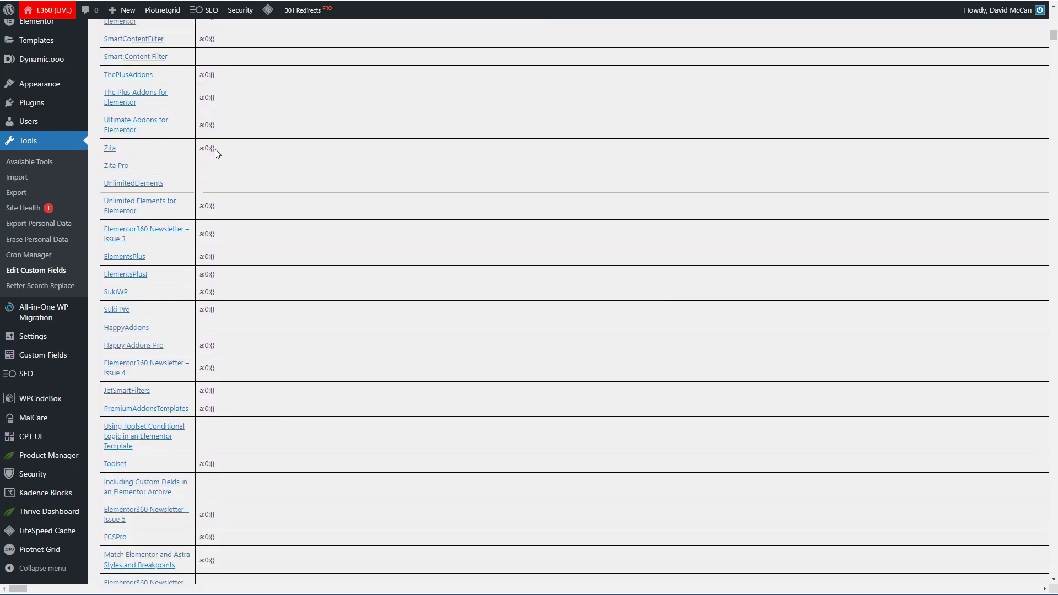
scroll(216, 155, down, 15)
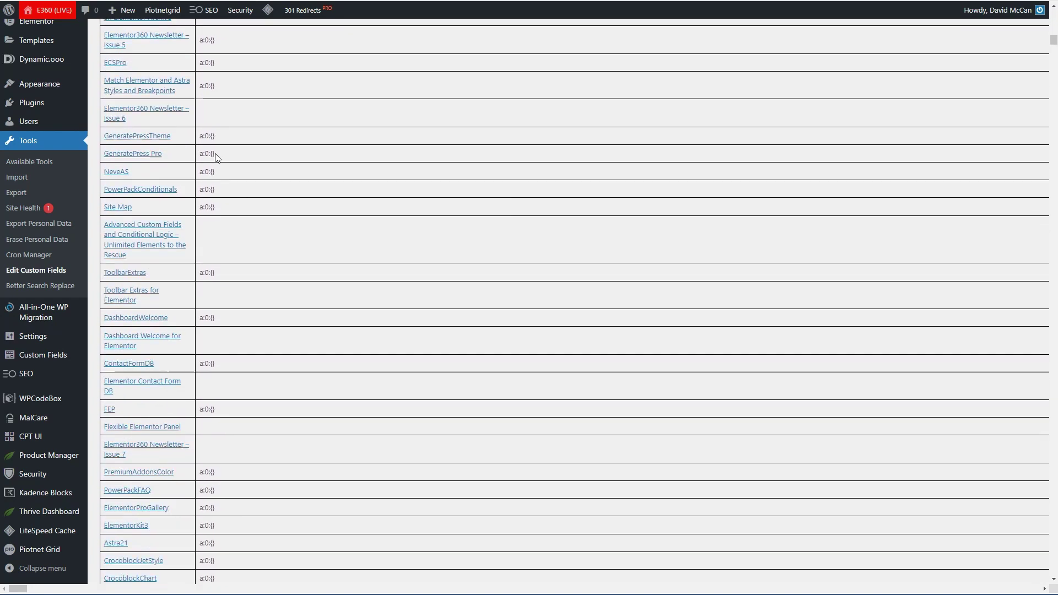
scroll(551, 303, down, 5)
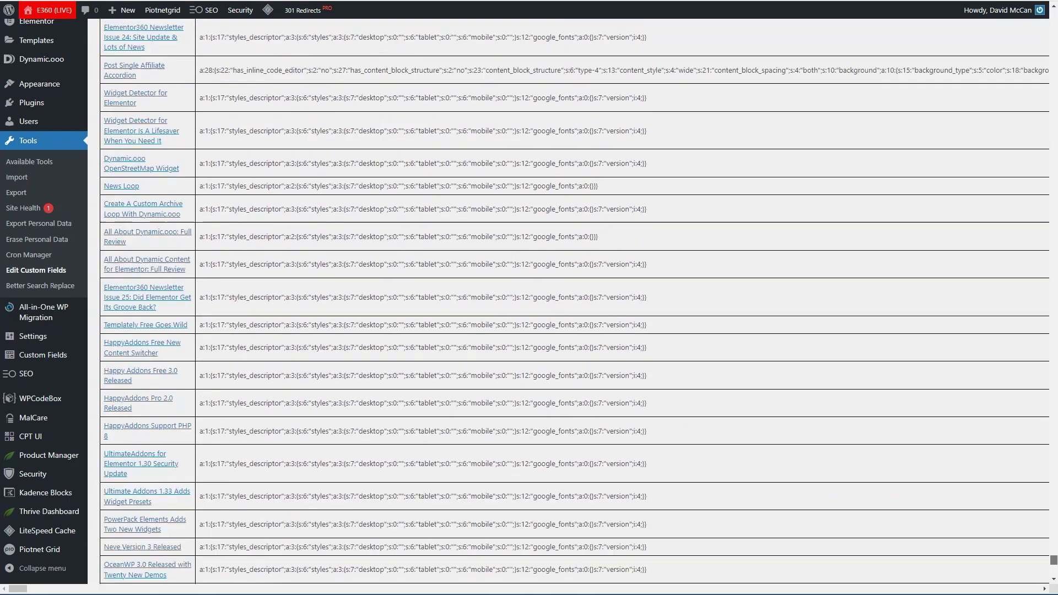
scroll(981, 555, down, 20)
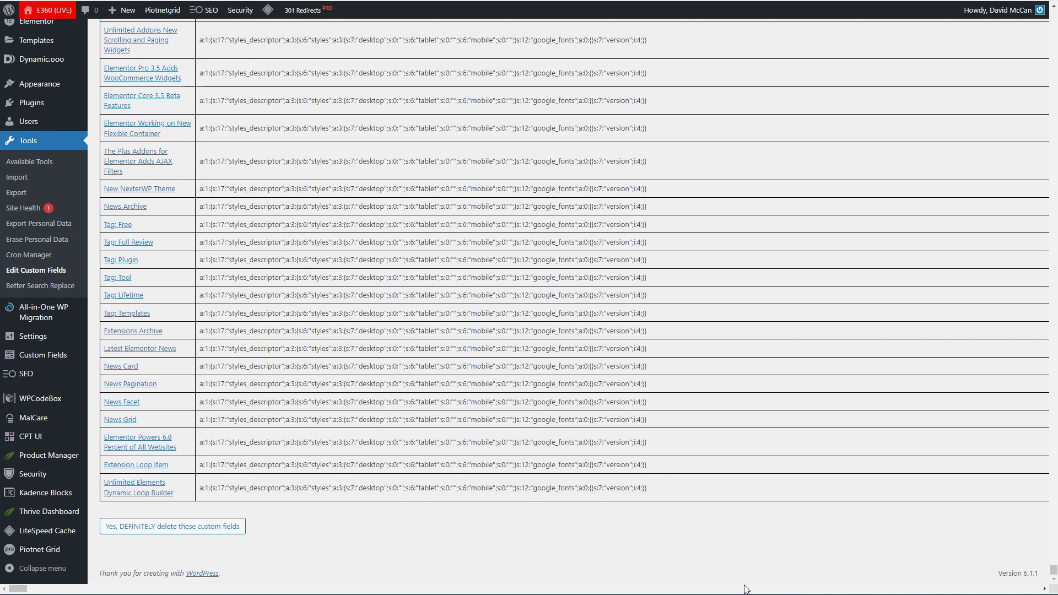
Step: Confirm permanent deletion of the marked fields, then tick uagb_style_timestamp-css in the refreshed list
click(176, 528)
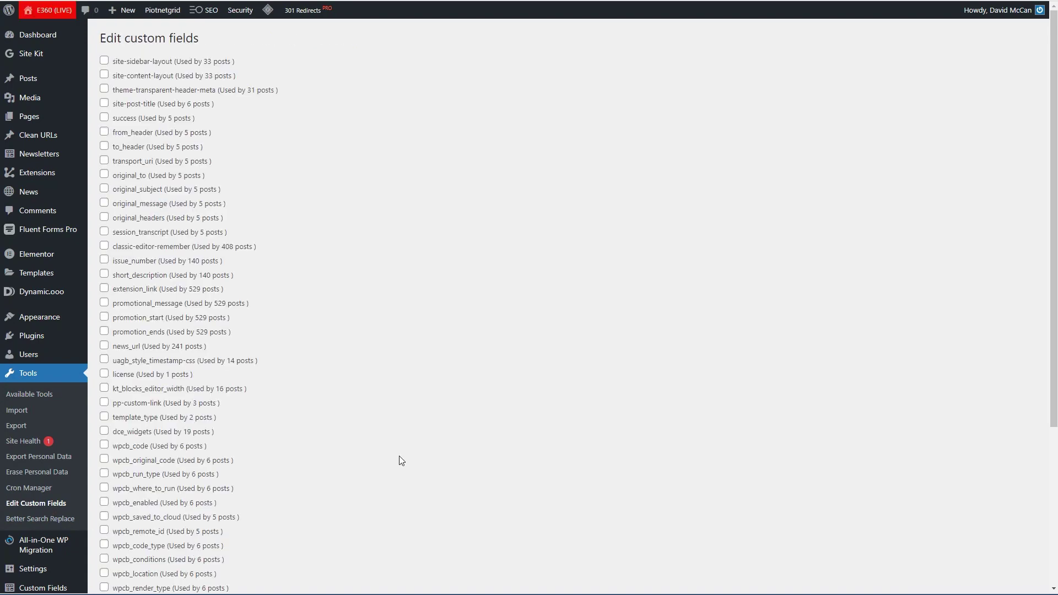
scroll(400, 461, down, 3)
scroll(399, 460, down, 1)
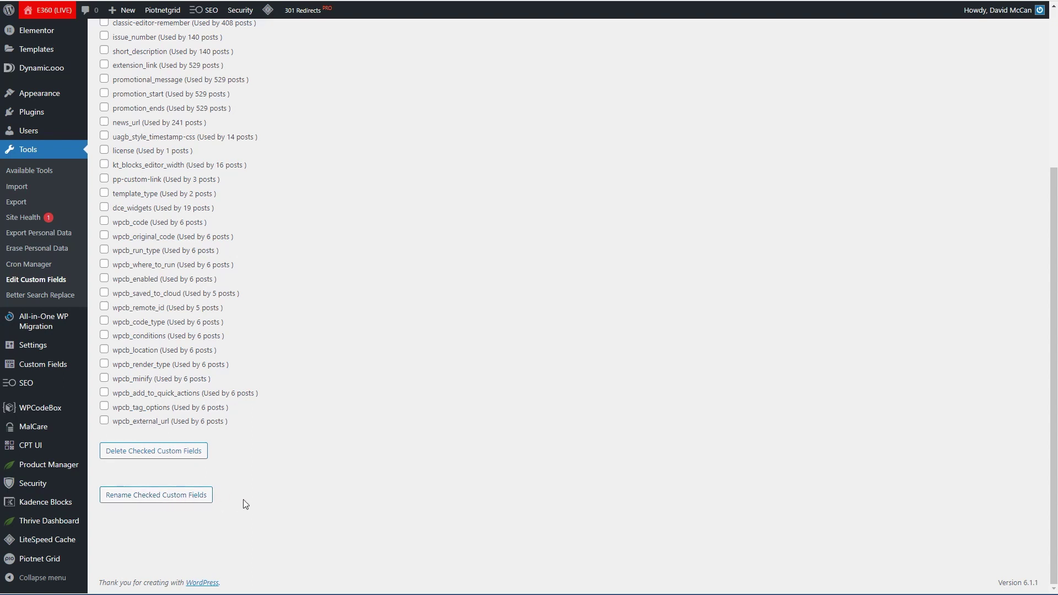
click(143, 502)
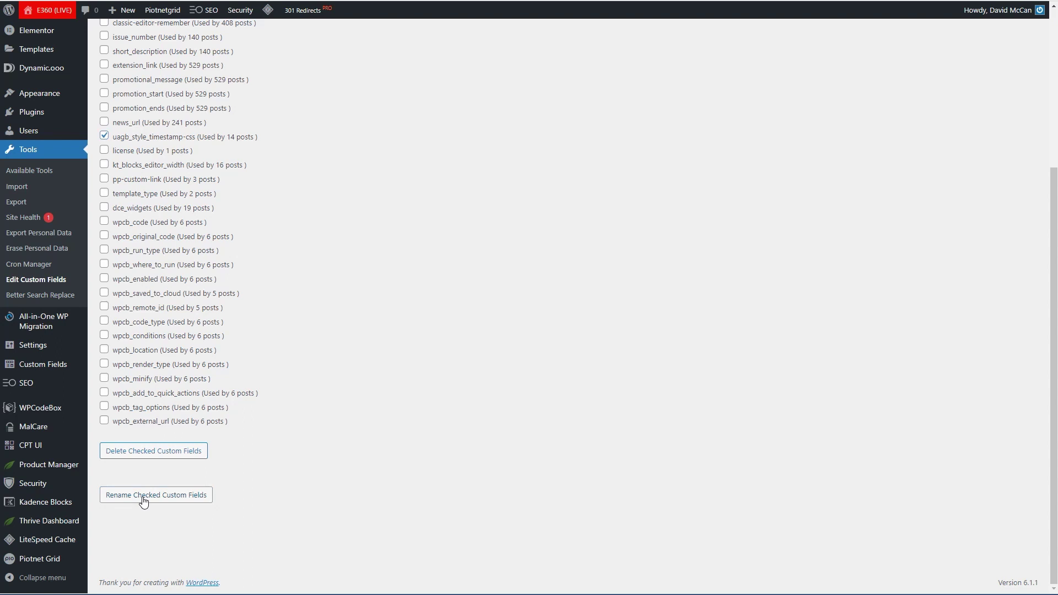